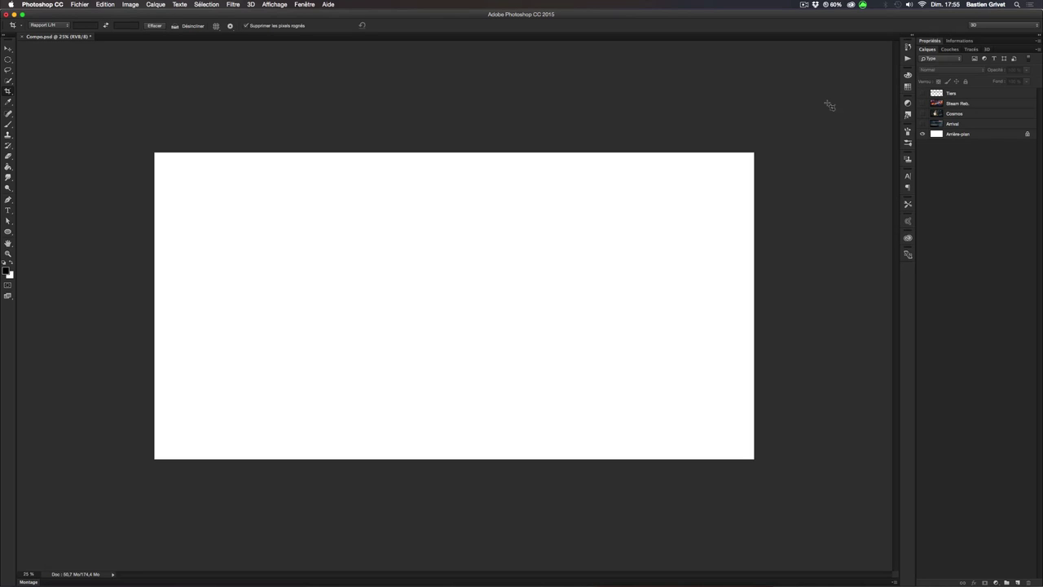
- Make the Tiers grid layer and the Arrival spaceship layer visible
left_click(922, 92)
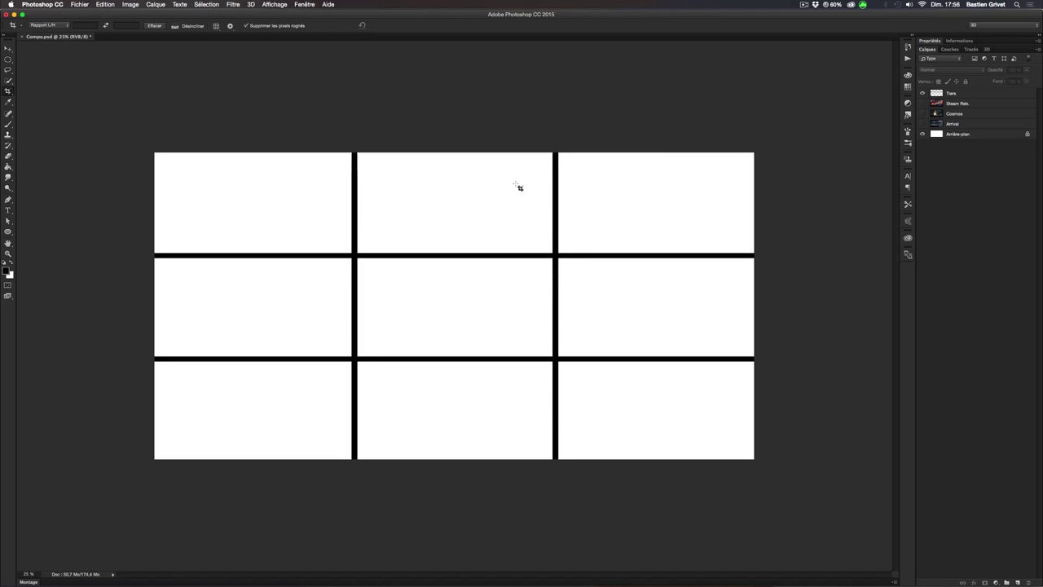
left_click(922, 123)
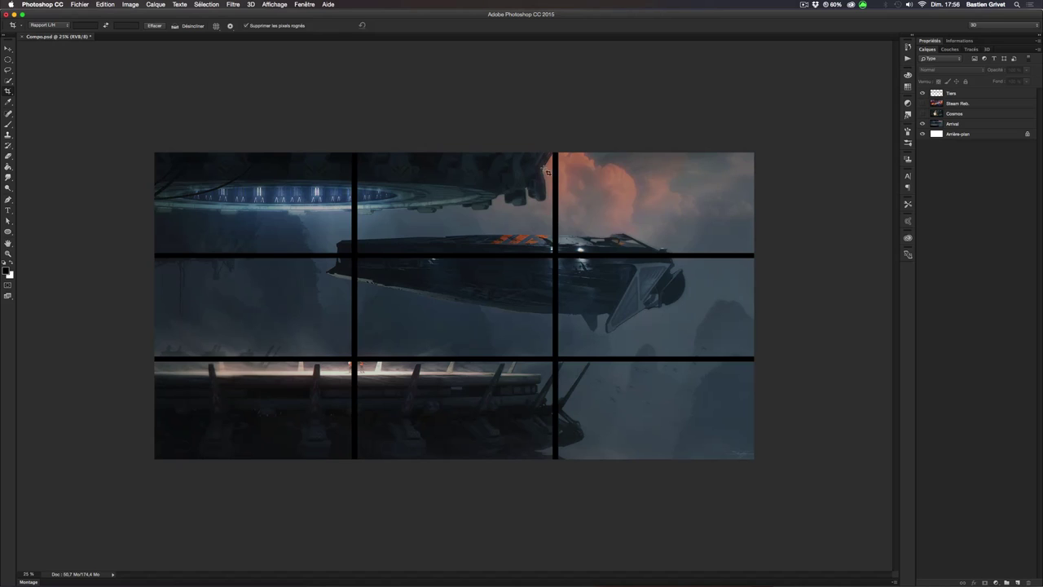
- Toggle the Tiers grid off, on and off, then show the Cosmos layer
left_click(922, 93)
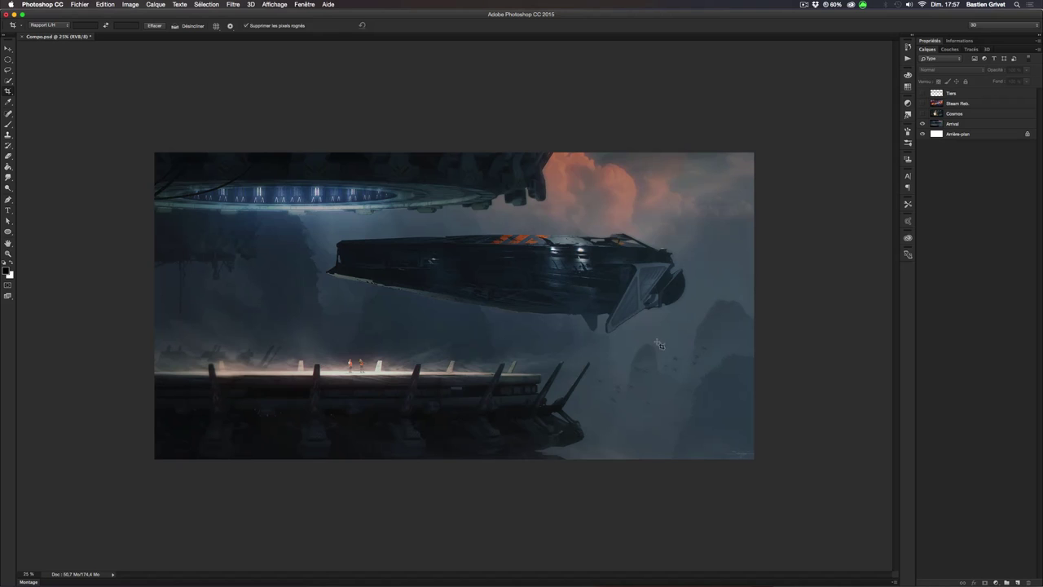
left_click(922, 93)
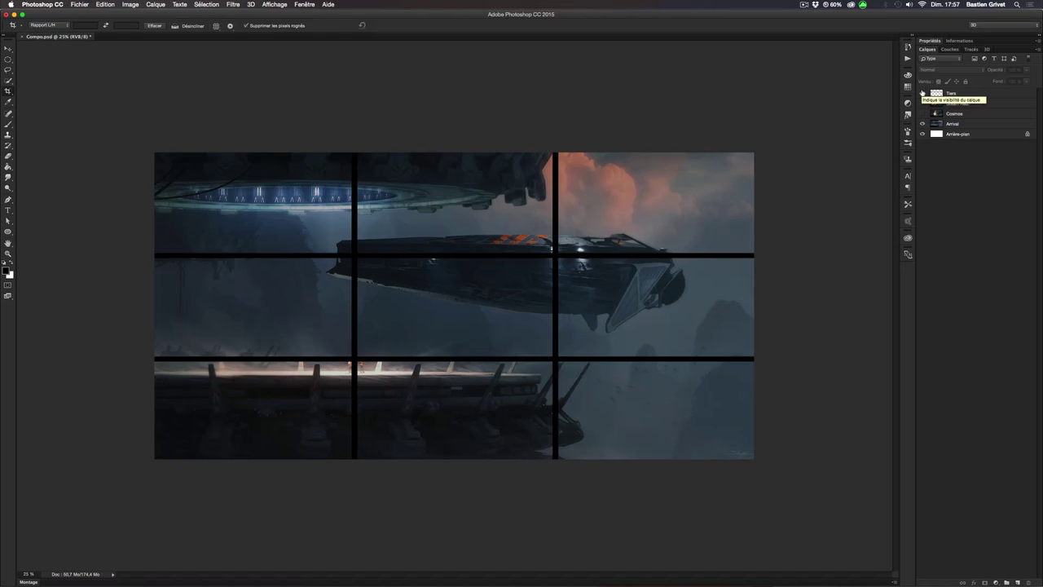
left_click(922, 93)
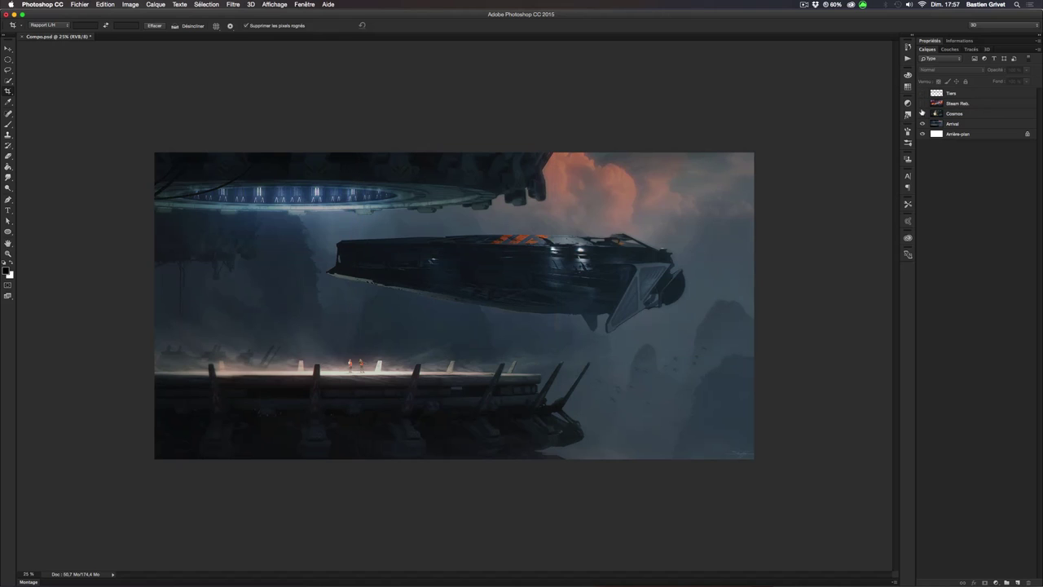
left_click(922, 113)
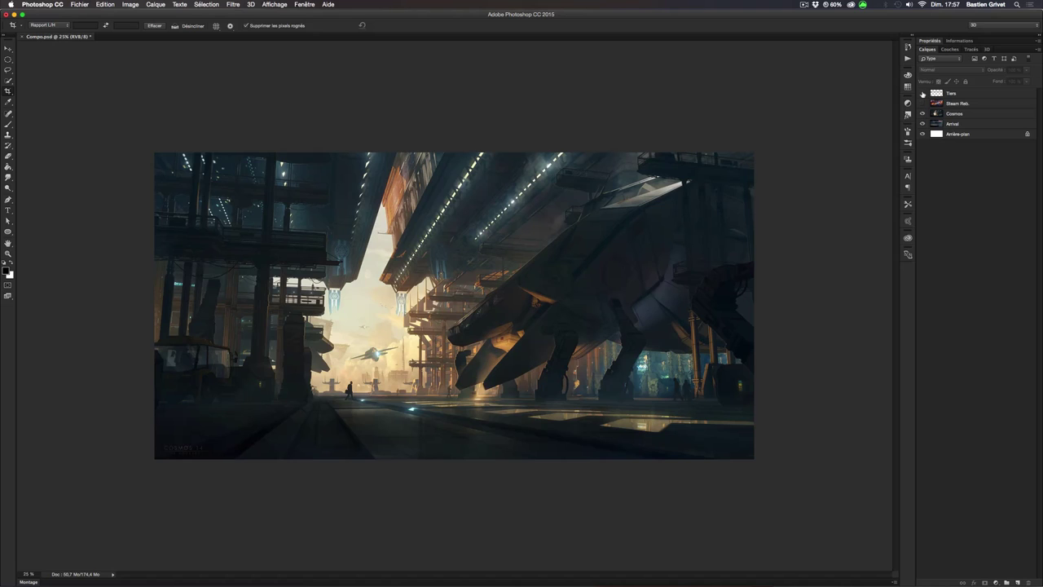
- Compare the Cosmos scene with and without the Tiers grid, then show Steam Reb. with the grid hidden
left_click(922, 94)
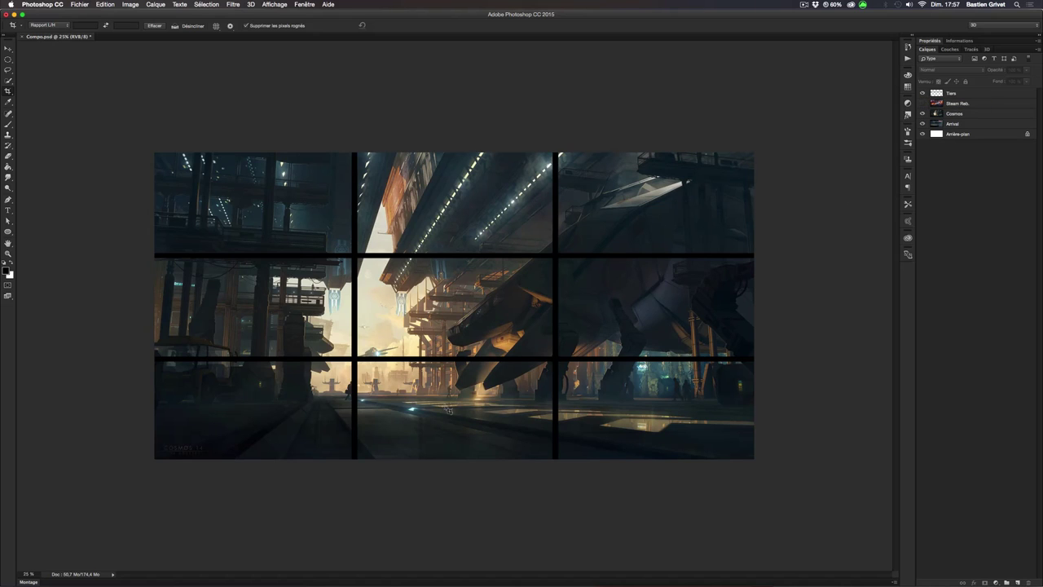
left_click(922, 94)
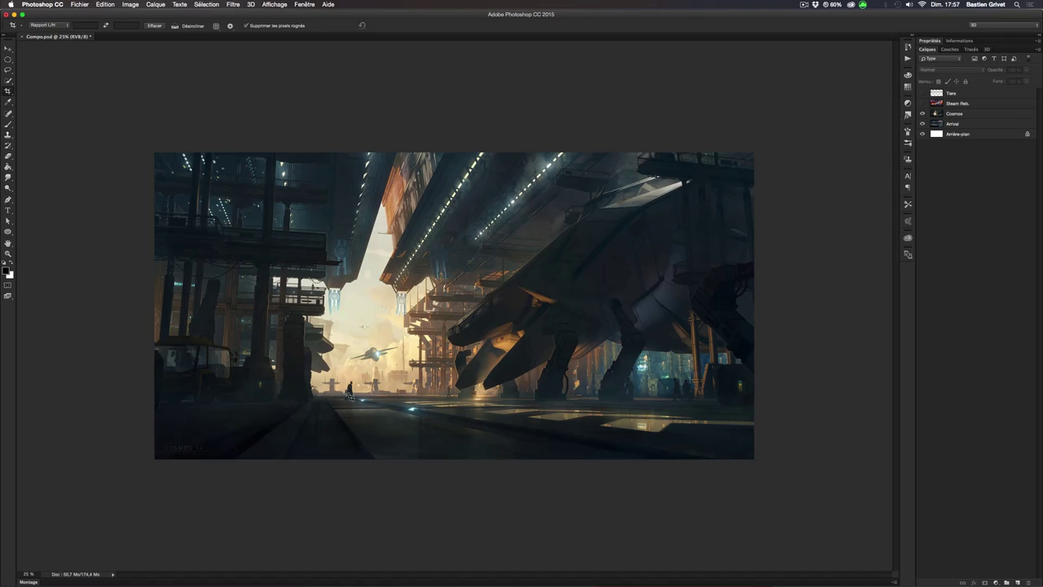
left_click(923, 94)
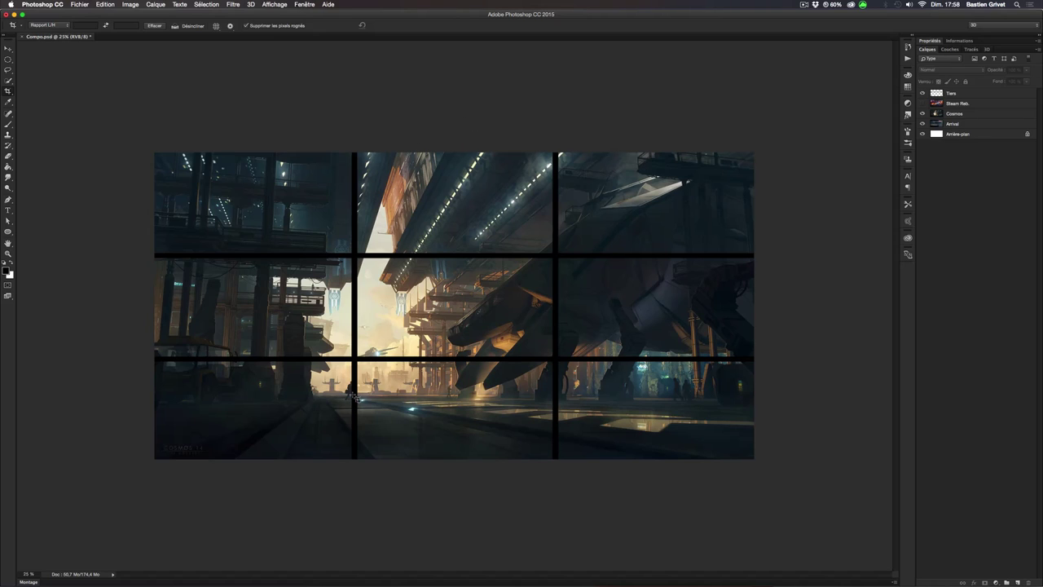
left_click(923, 94)
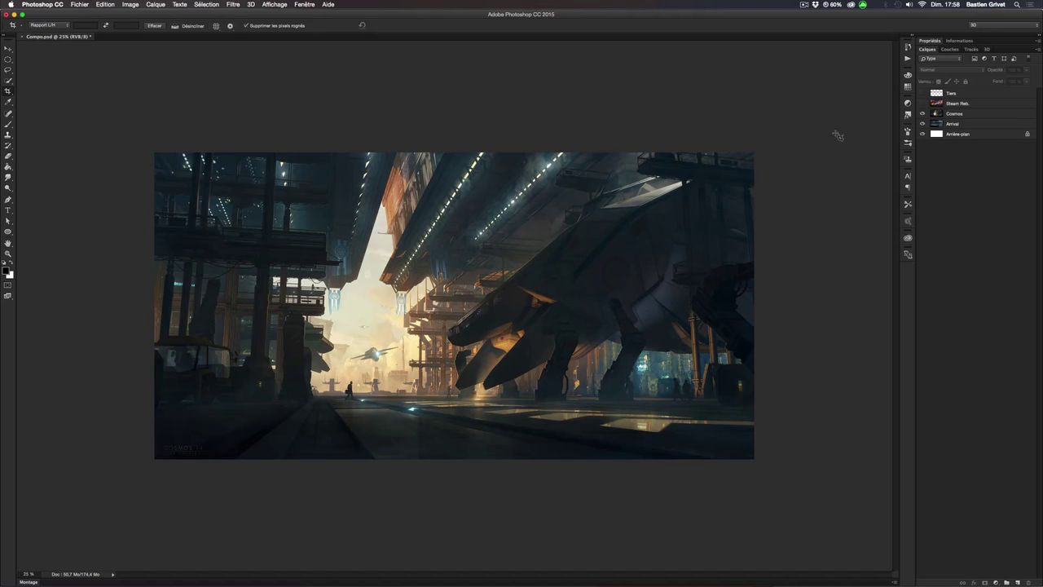
left_click(922, 93)
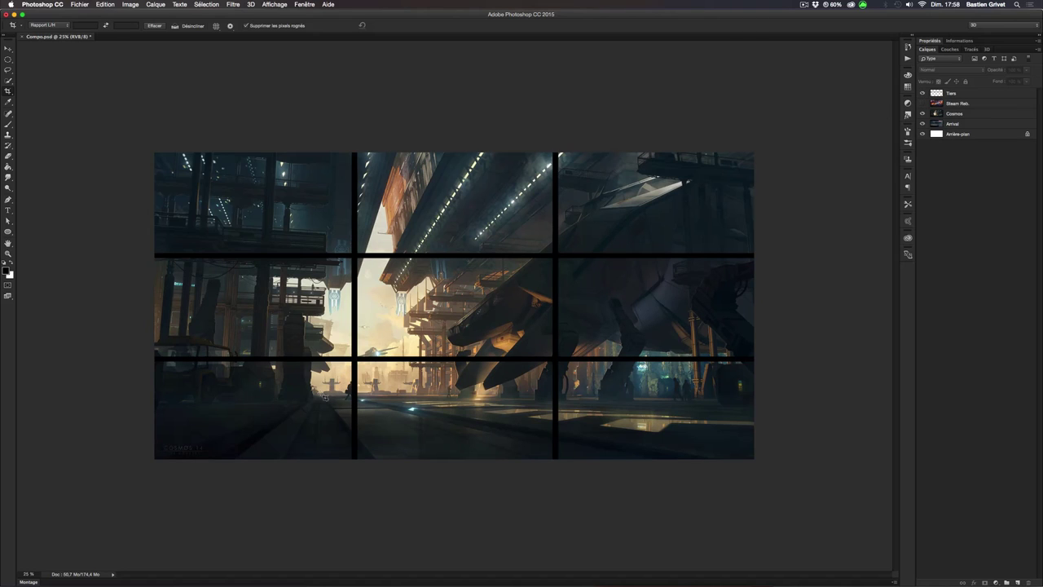
left_click(922, 93)
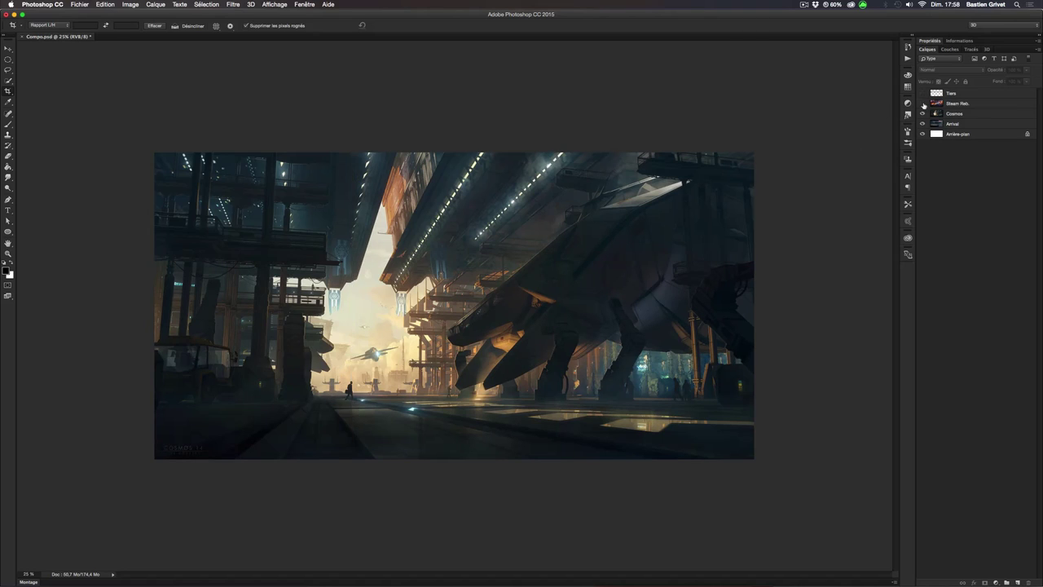
left_click(922, 103)
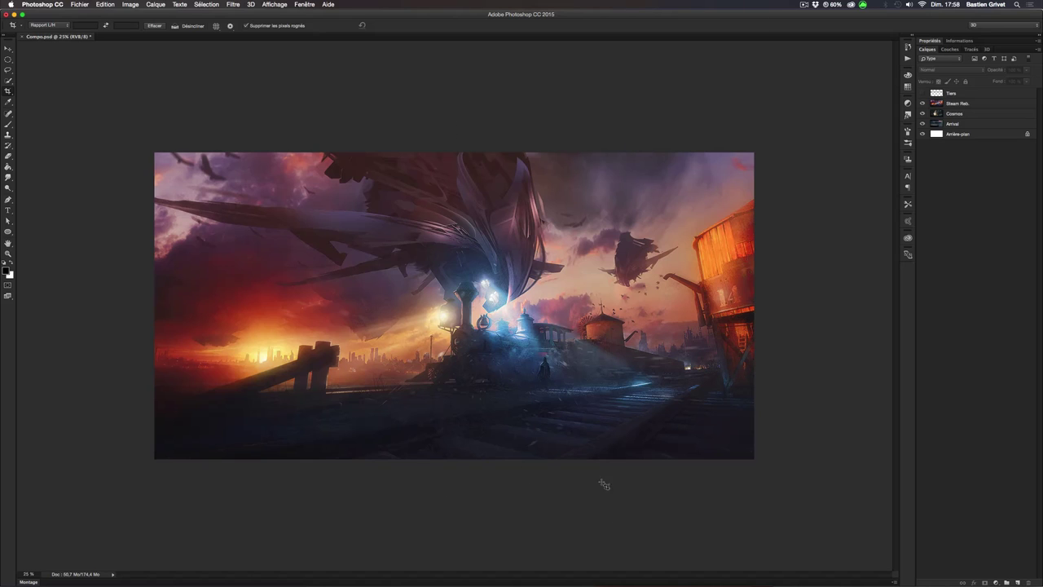
- Toggle the Tiers grid on, off and back on over the Steam Reb. sunset scene
left_click(922, 94)
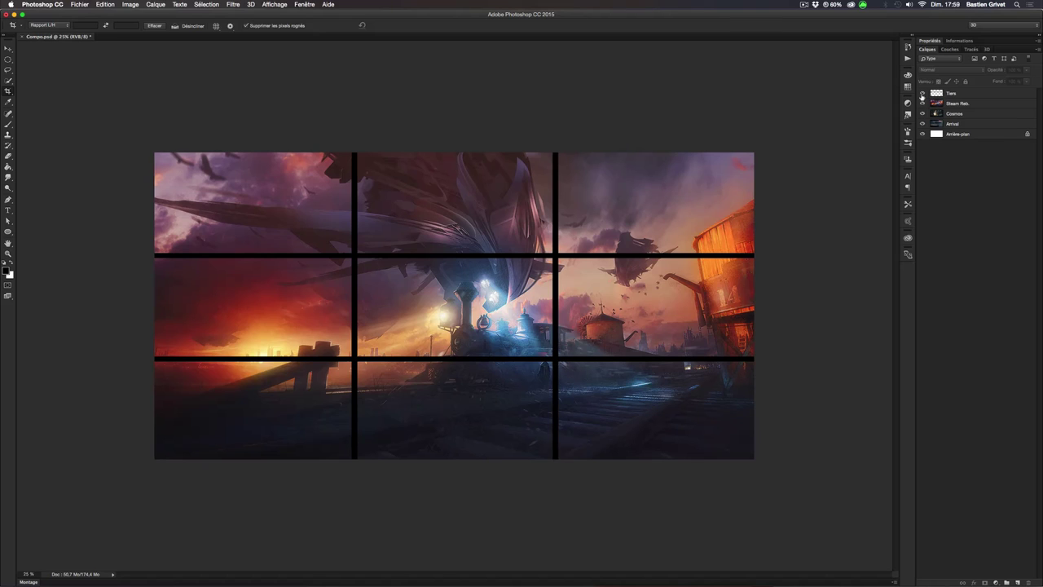
left_click(922, 93)
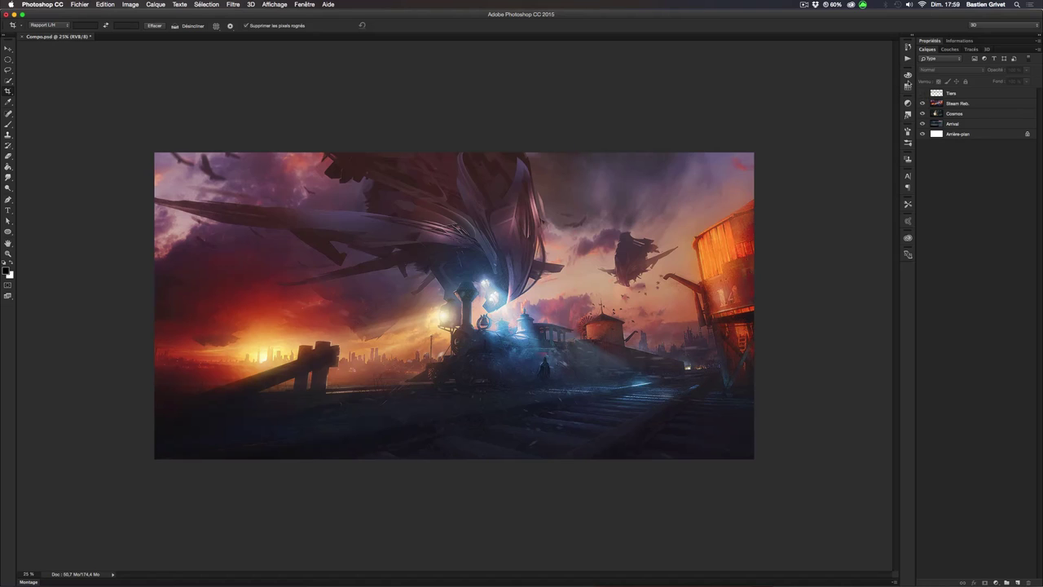
left_click(922, 93)
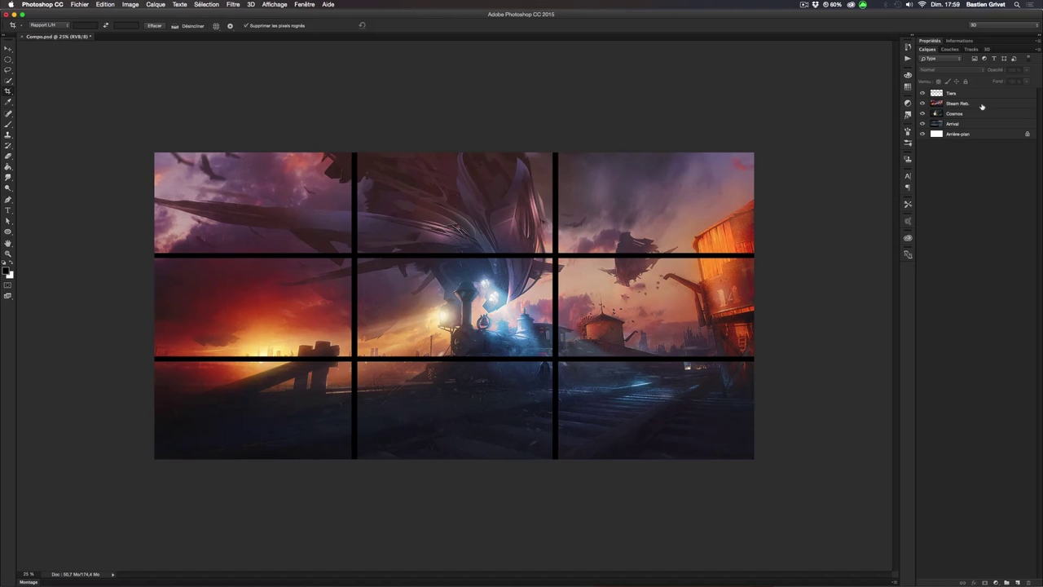
- Hide the Steam Reb., Cosmos and Arrival layers in one sweep of the eye column
left_click_drag(922, 104, 922, 126)
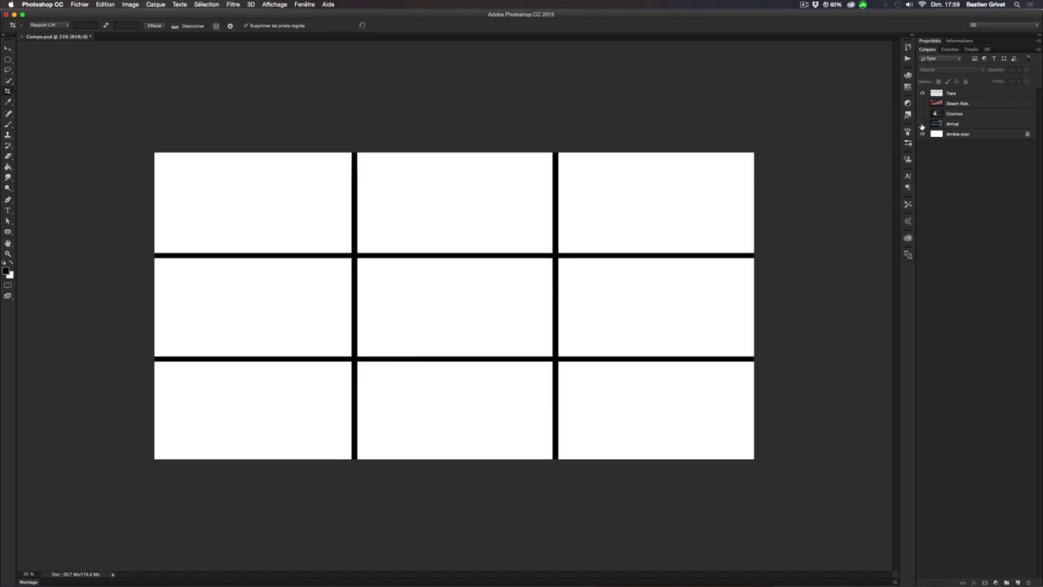